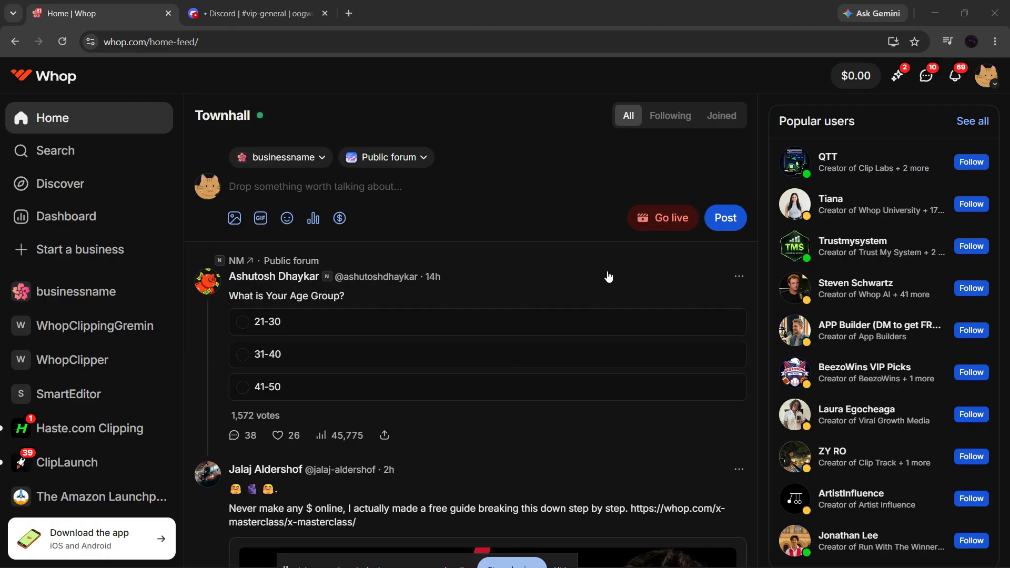
- Open the businessname community page on Whop
click(100, 46)
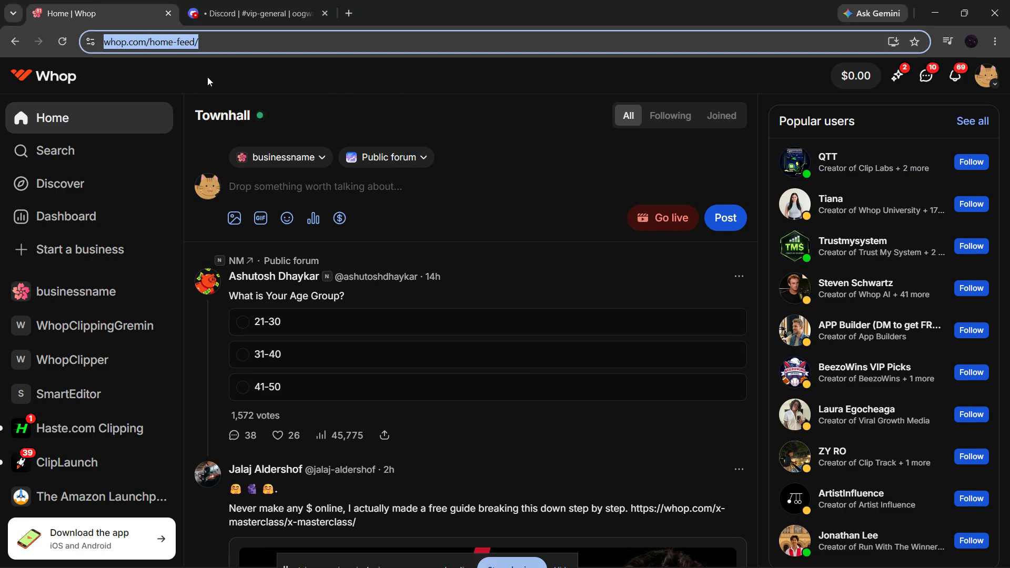
click(84, 218)
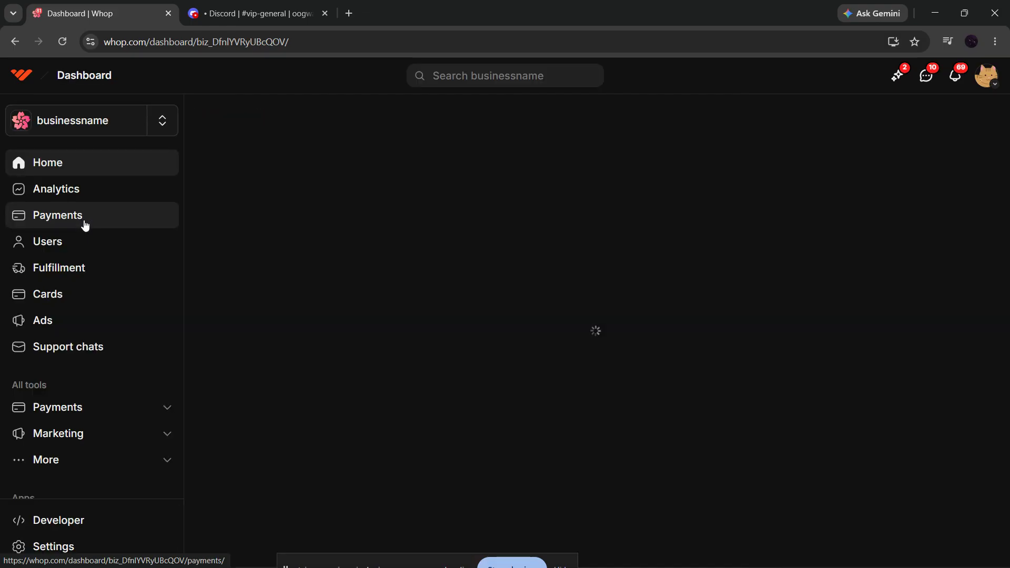
click(50, 128)
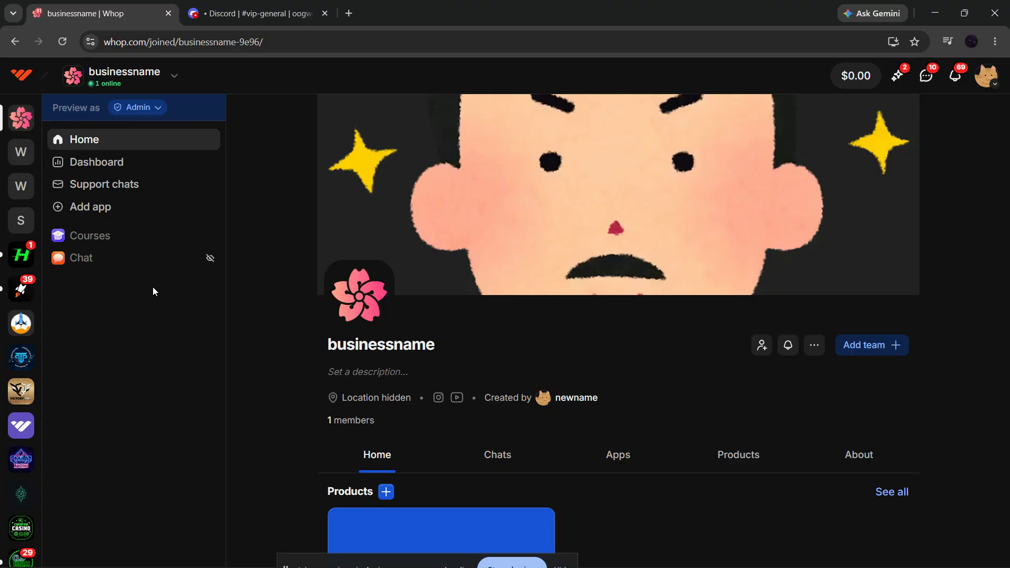
- Search the app store for "discord" and add the Discord app to businessname, continuing with Discord instead of Chat
click(98, 207)
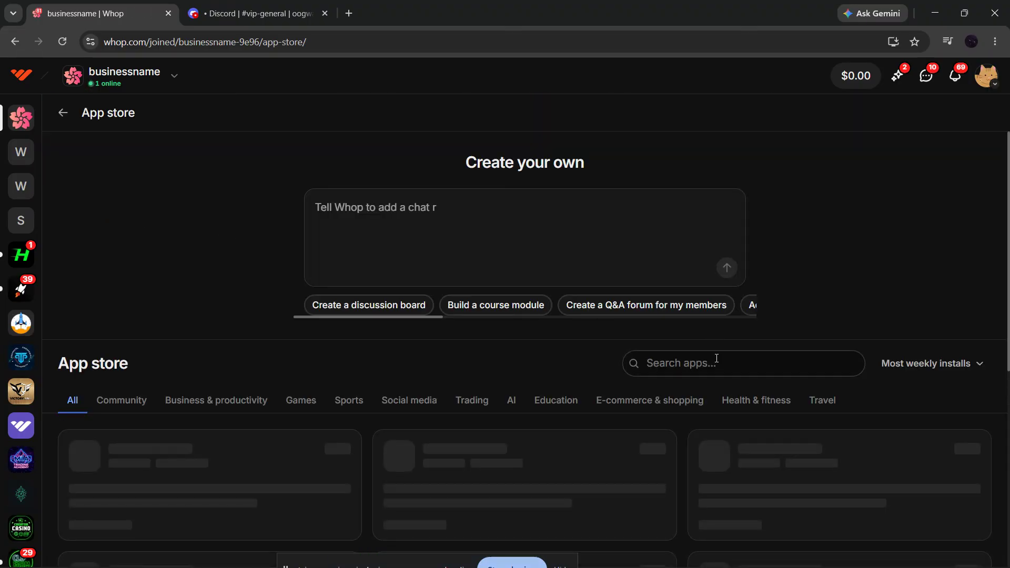
click(717, 359)
text(discord)
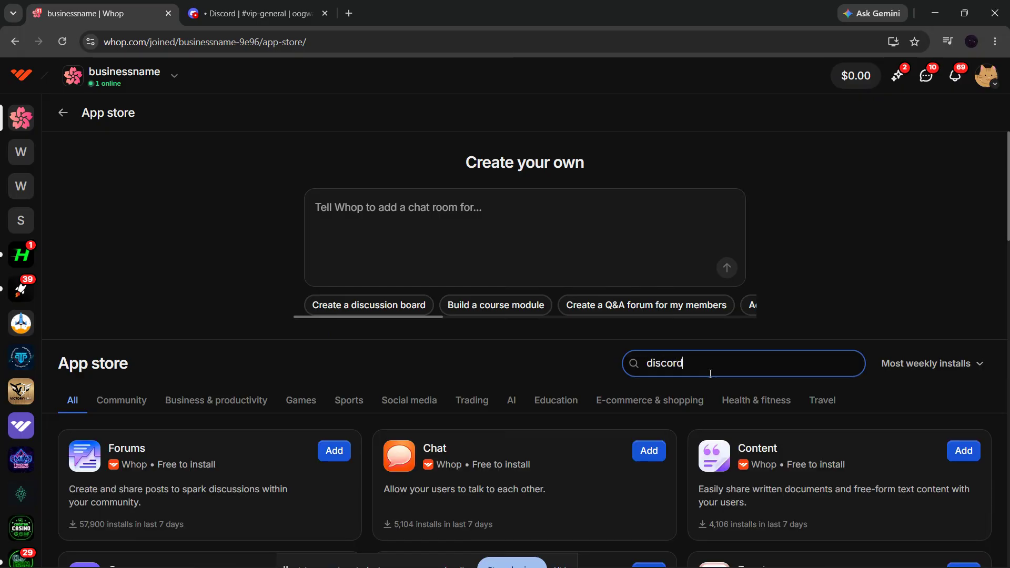
click(649, 451)
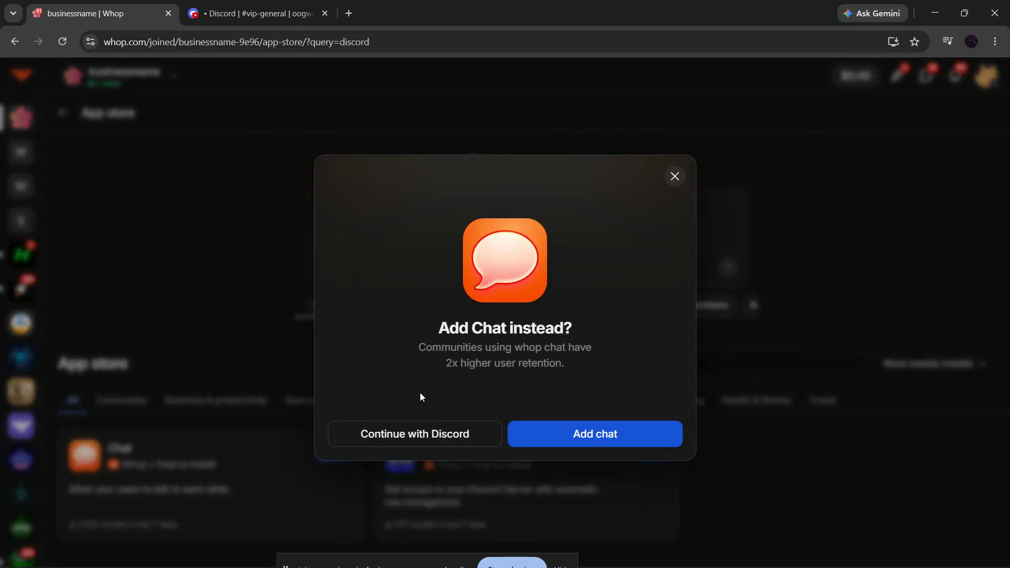
click(413, 435)
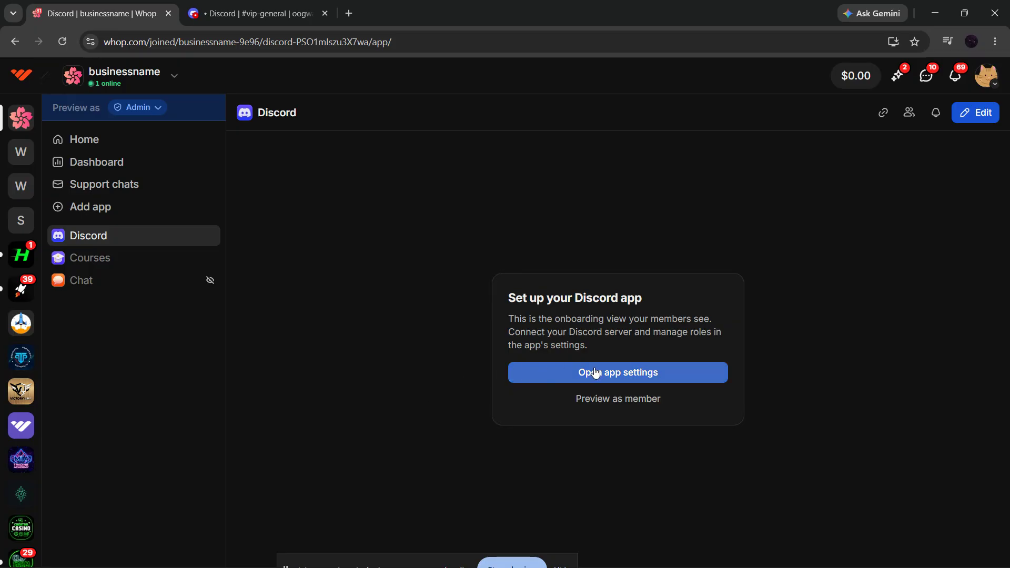
- Open the Discord app's settings, start the Discord connection and continue with the WHOP server as the one Whop Bot joins
click(637, 373)
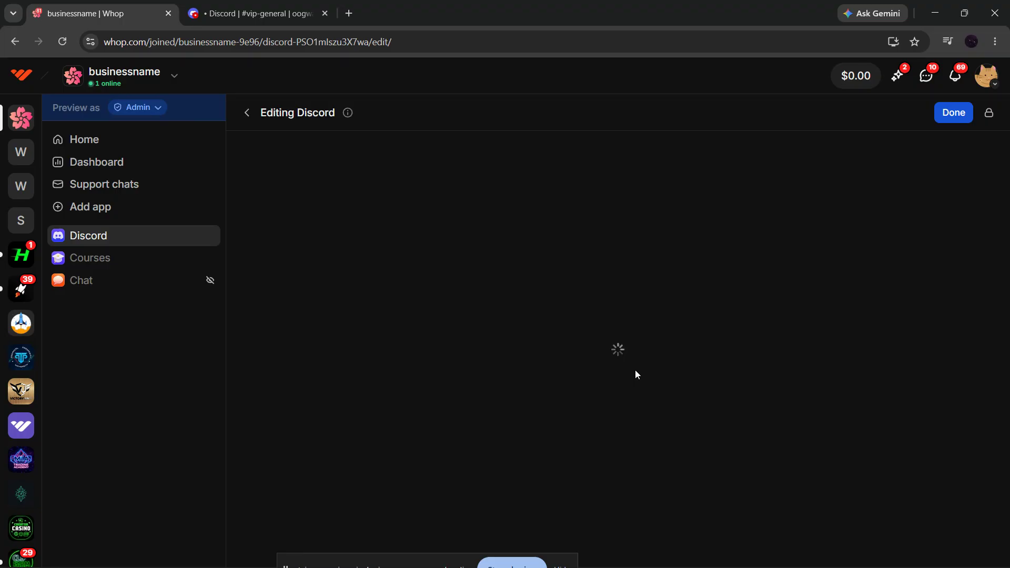
click(661, 313)
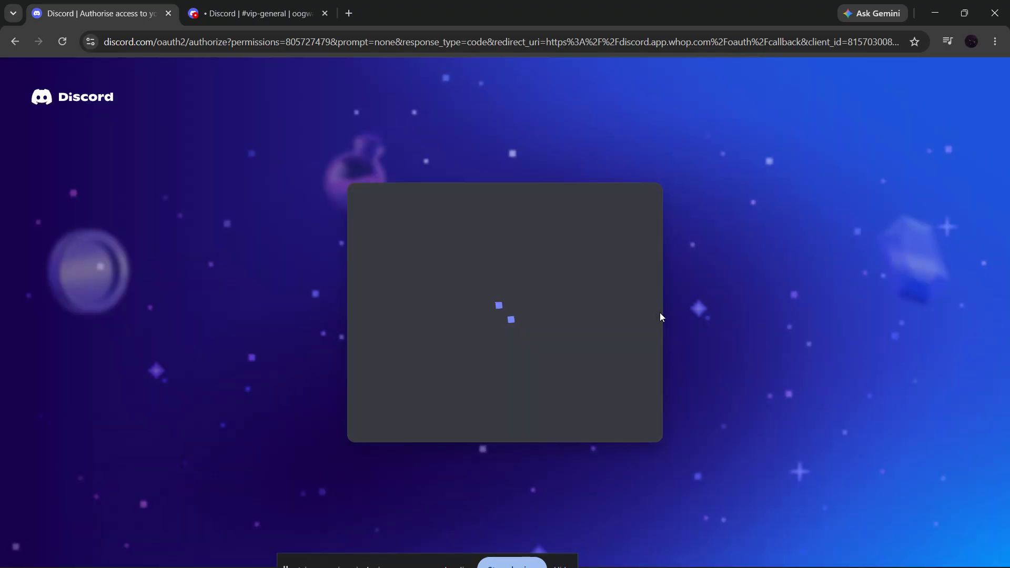
scroll(526, 368, down, 3)
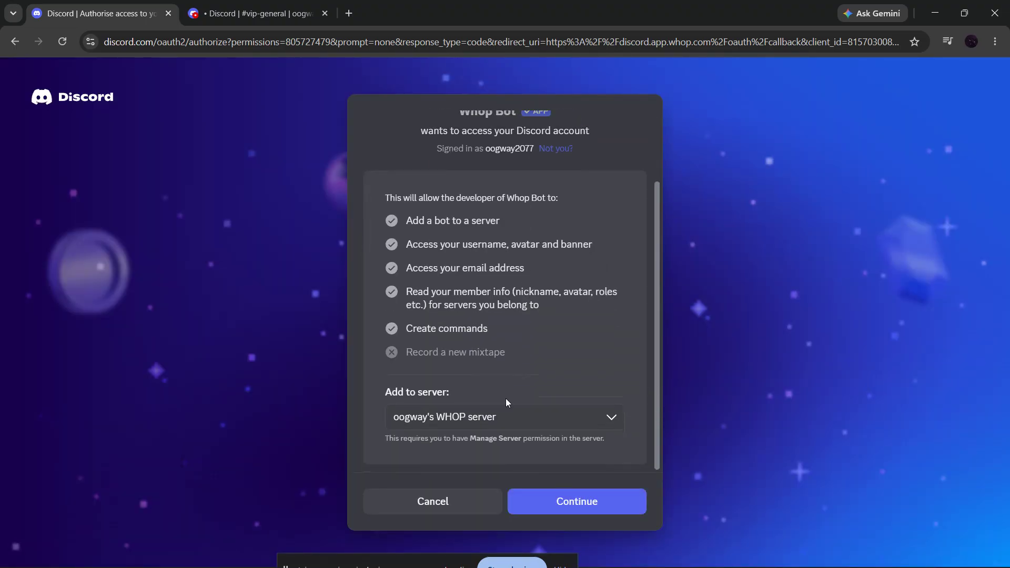
click(481, 421)
click(563, 503)
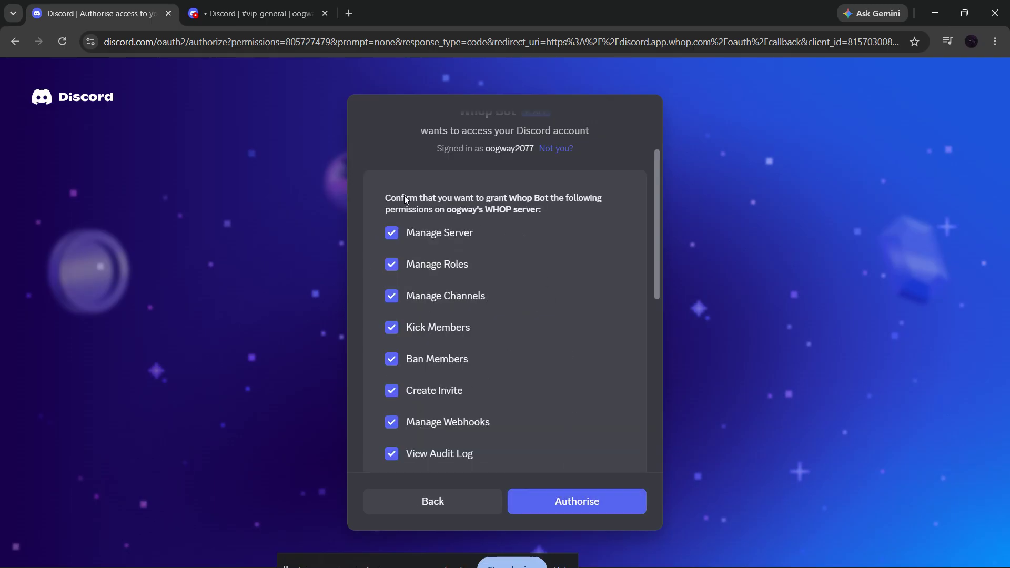
- Review the requested permissions, authorise Whop Bot with all of them granted and complete the human verification
scroll(517, 232, down, 8)
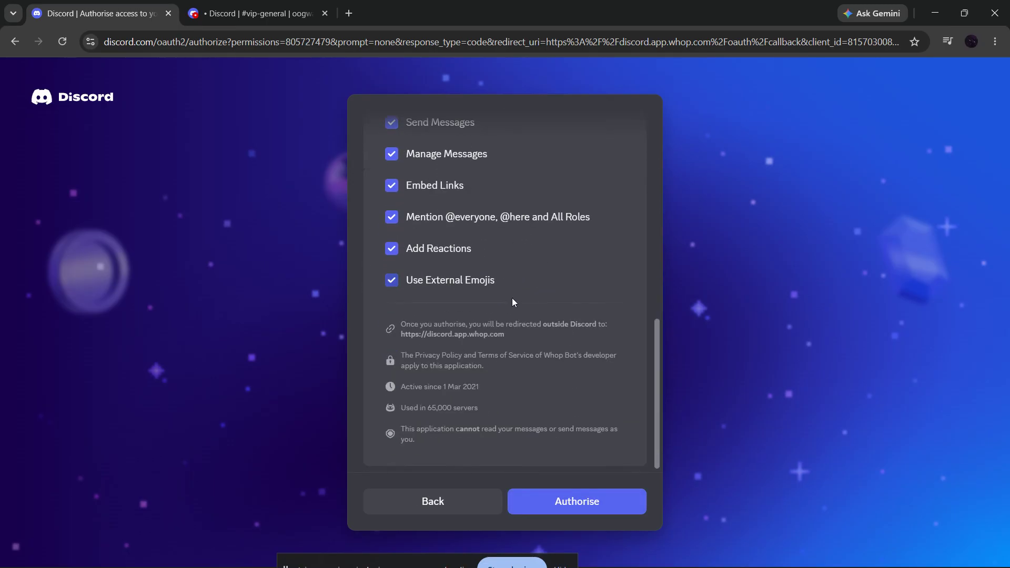
click(577, 513)
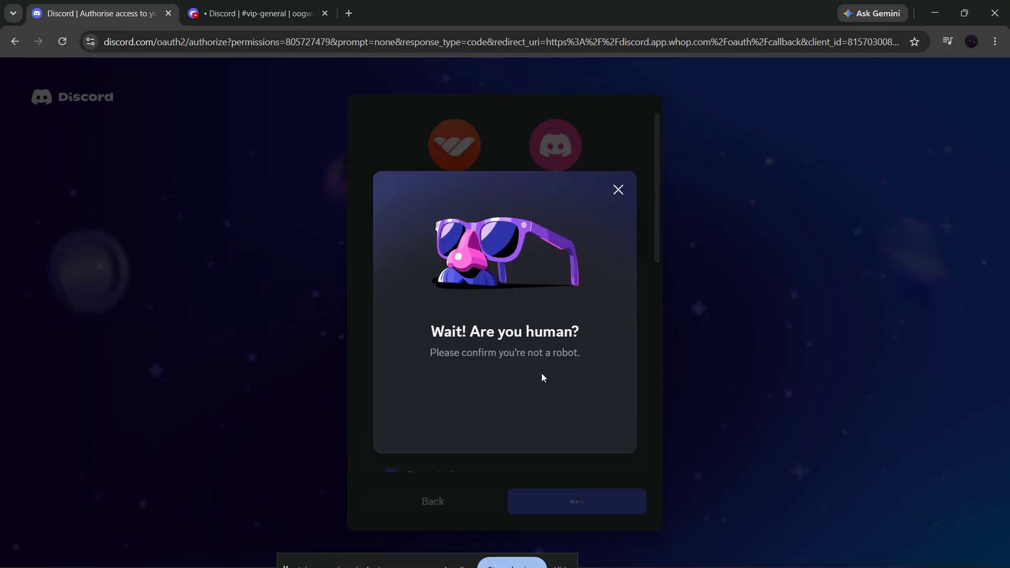
click(449, 411)
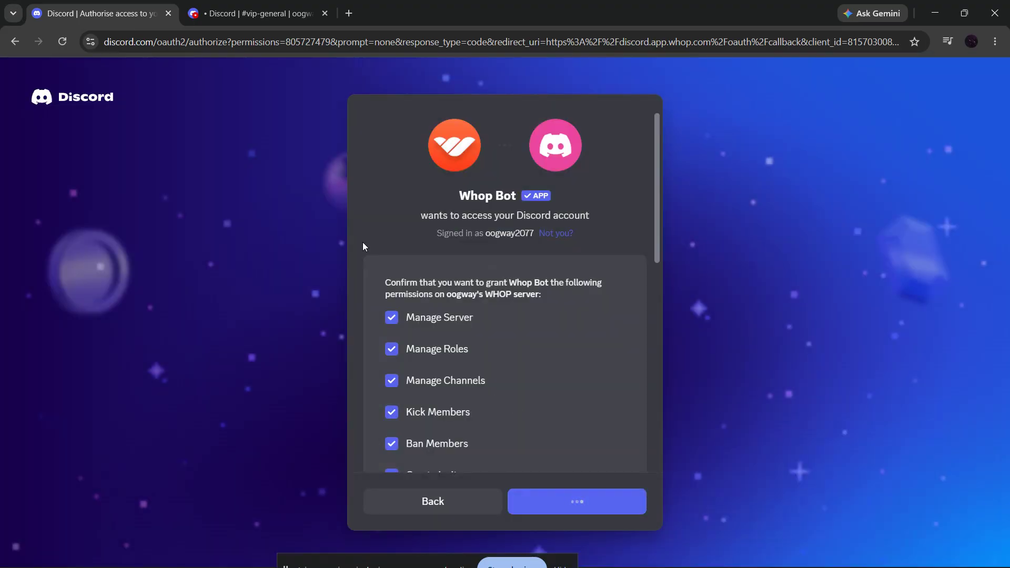
- Switch to Discord and move the Whop Bot role above VIP ACCESS in the server's role list, saving the changes
click(260, 6)
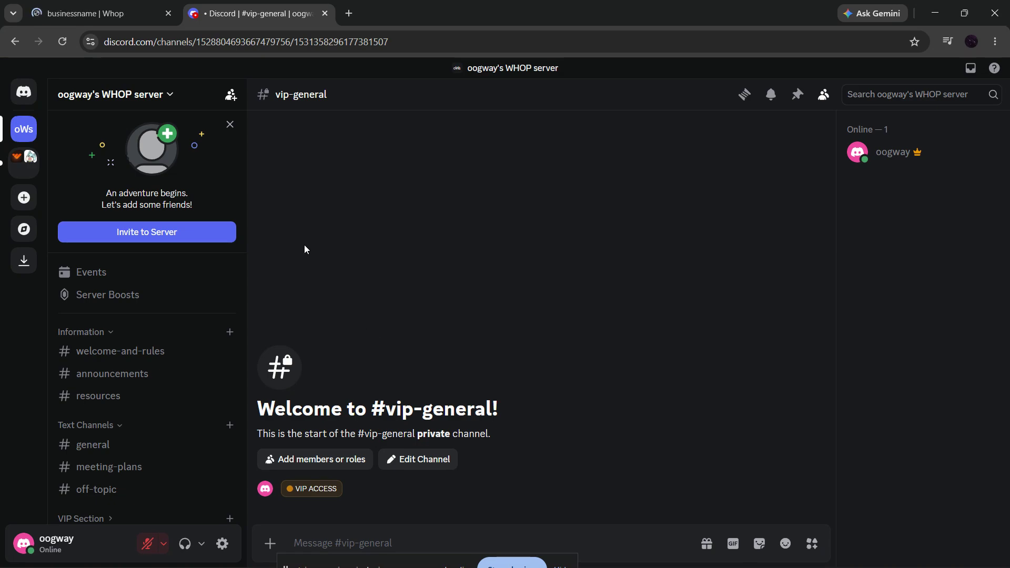
click(173, 100)
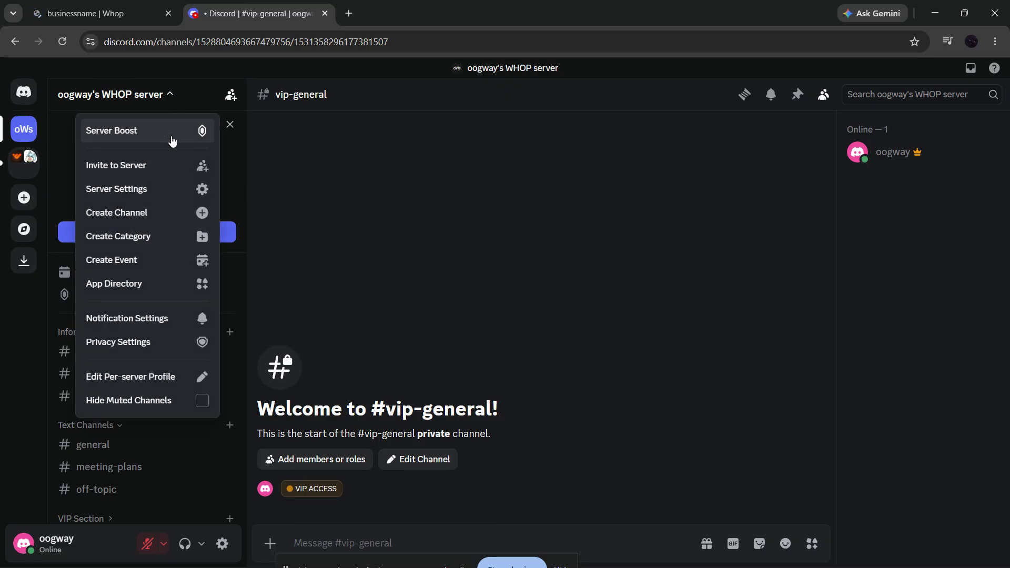
click(166, 189)
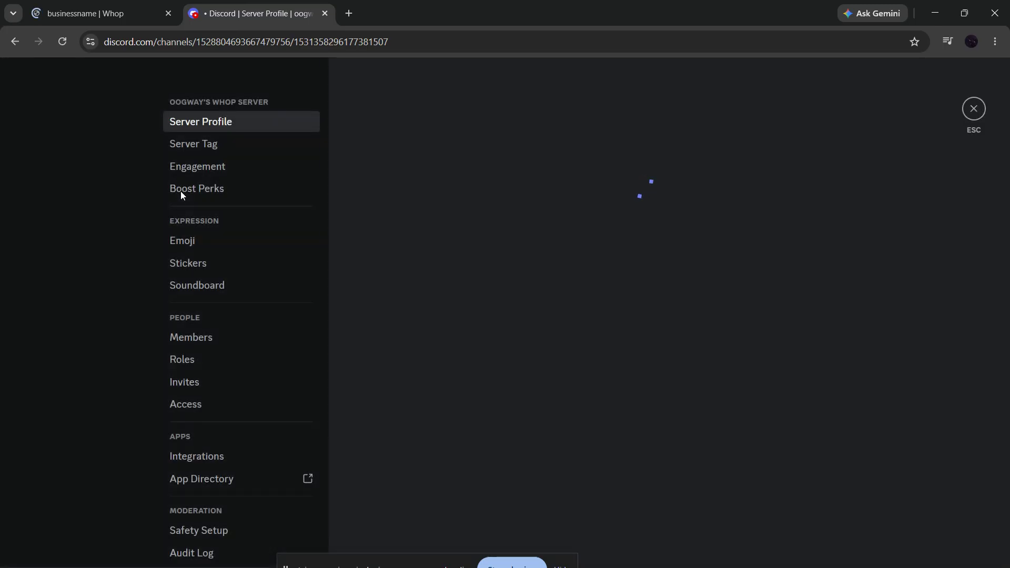
click(196, 359)
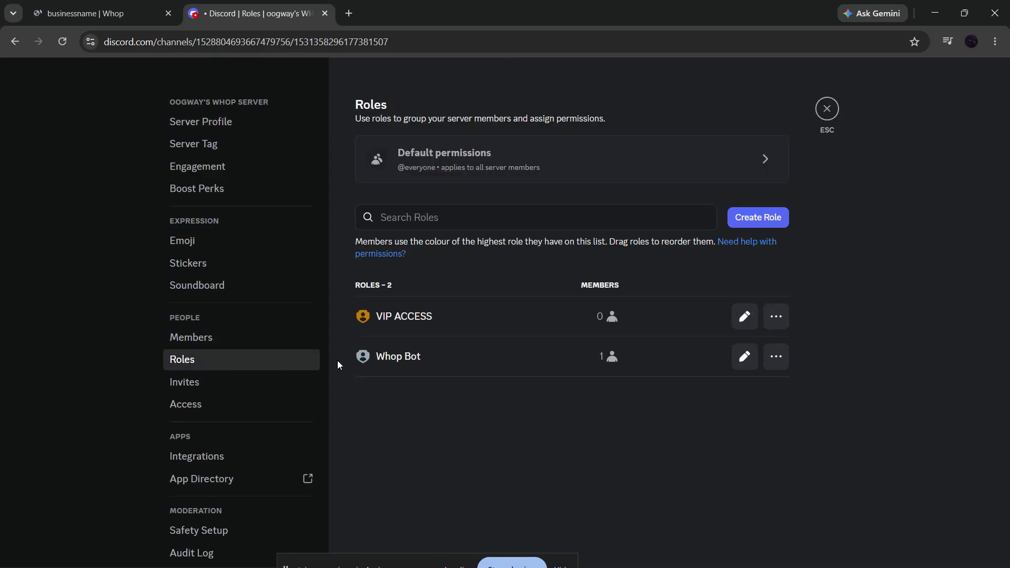
drag(345, 350, 344, 302)
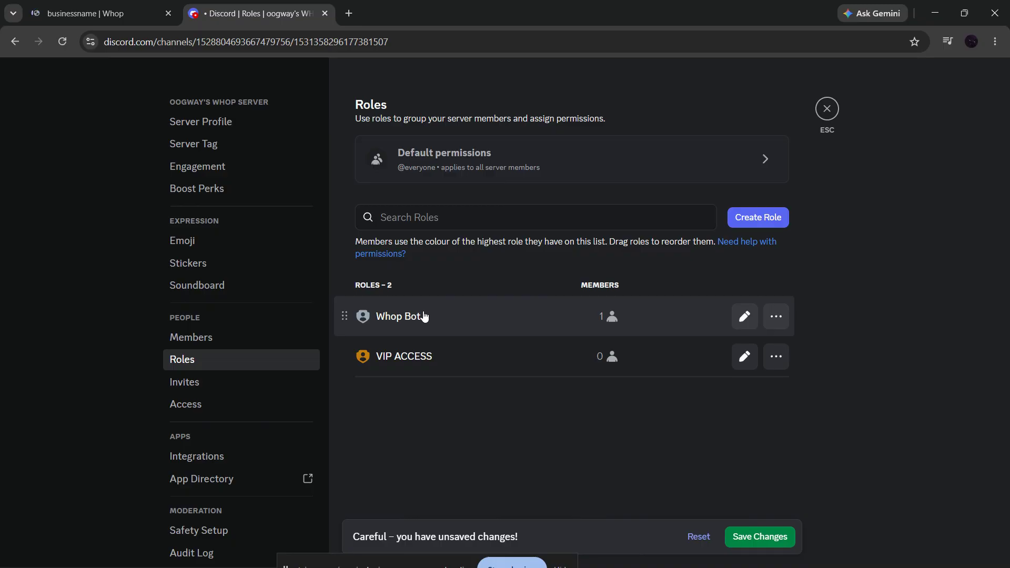
click(757, 536)
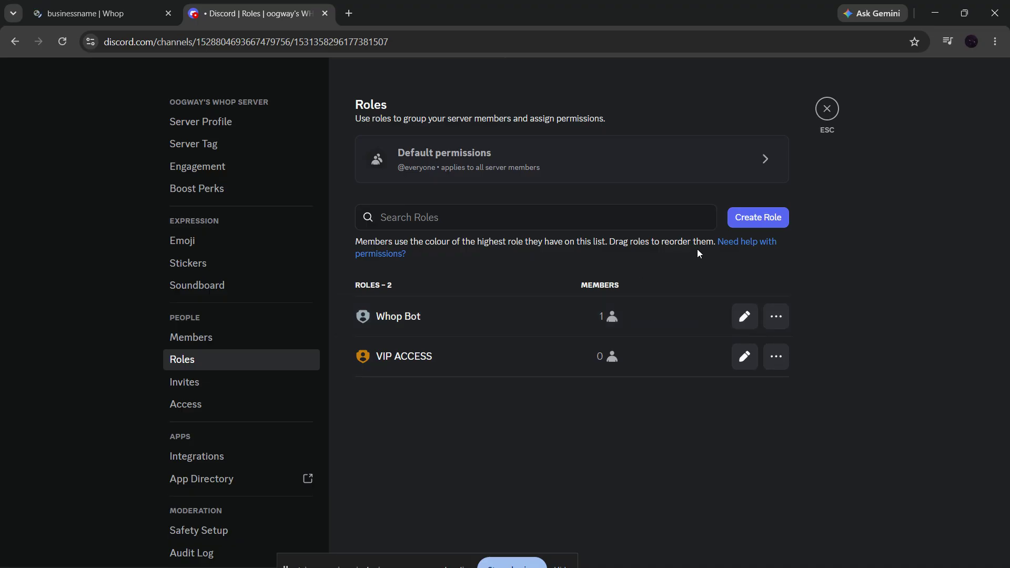
- Search the server's roles for "VIP", clear the search and leave the server settings
click(606, 229)
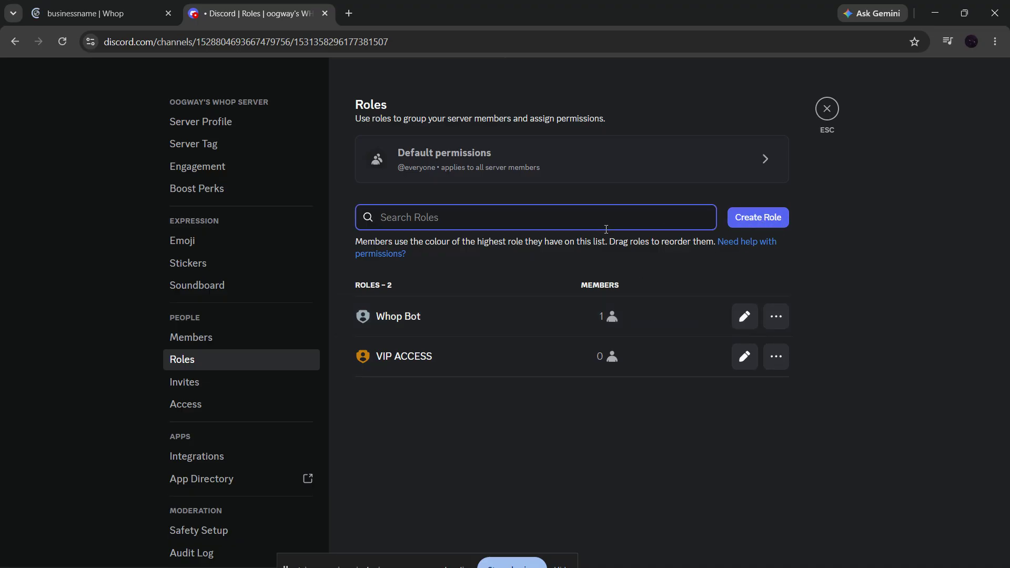
text(VIP)
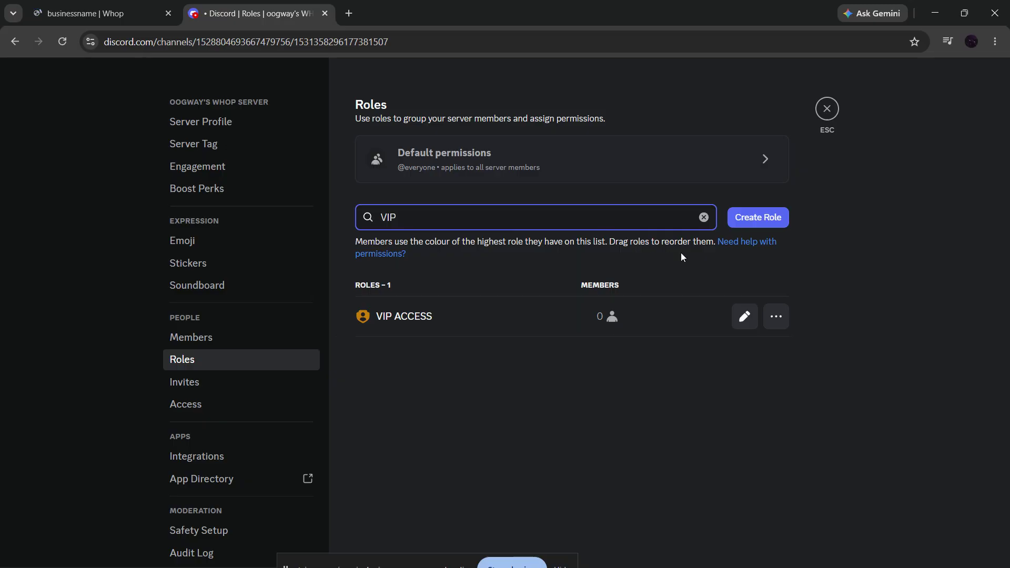
click(704, 217)
click(827, 108)
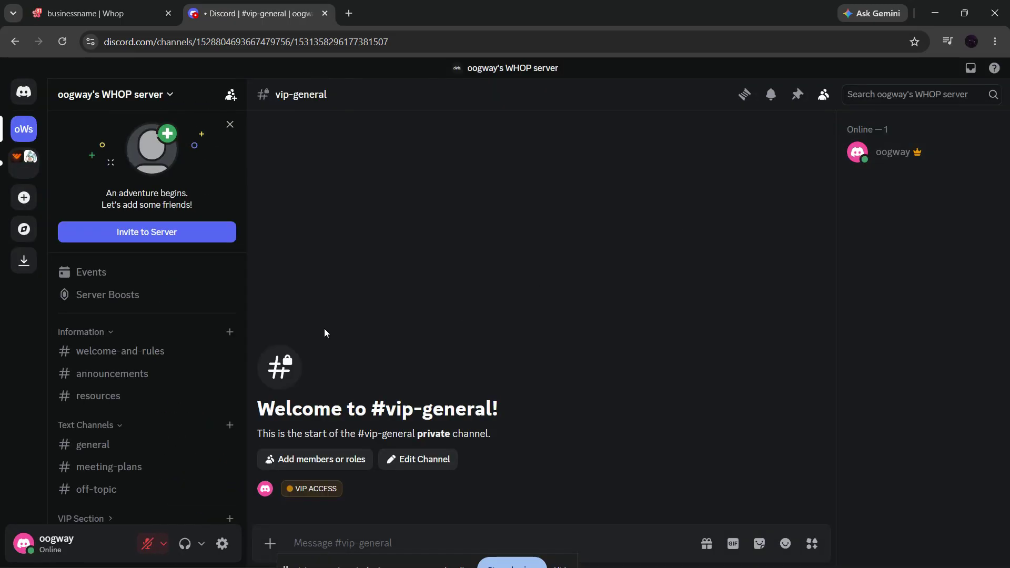
- Open the VIP Section category's permissions and view which members or roles can be added, without adding any
scroll(173, 368, down, 2)
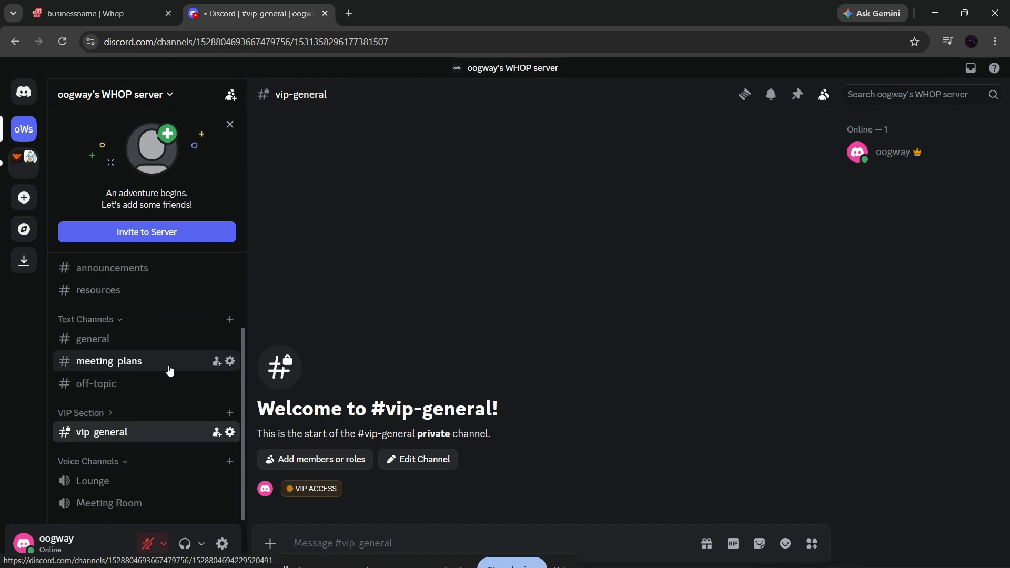
right_click(87, 415)
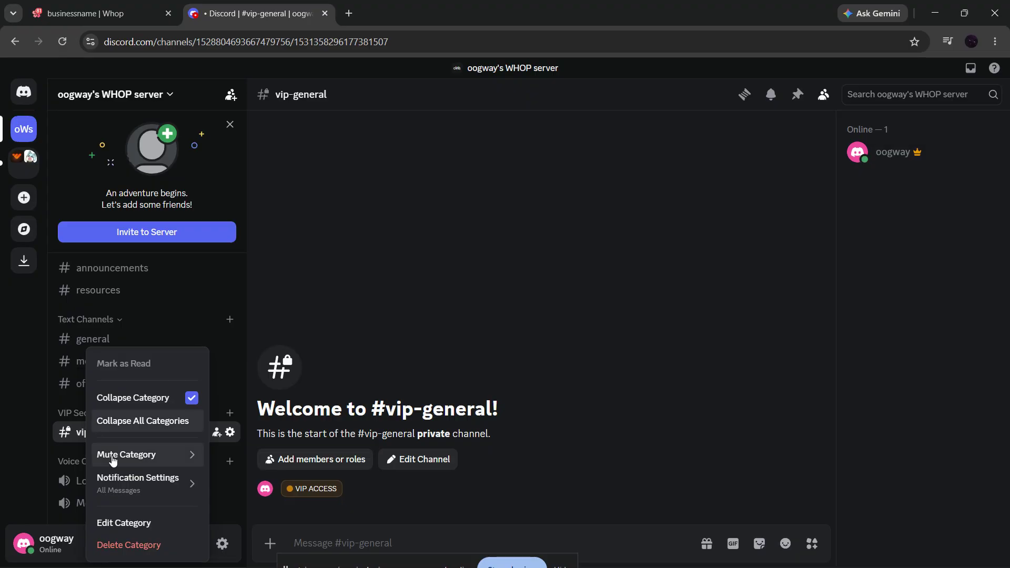
click(100, 521)
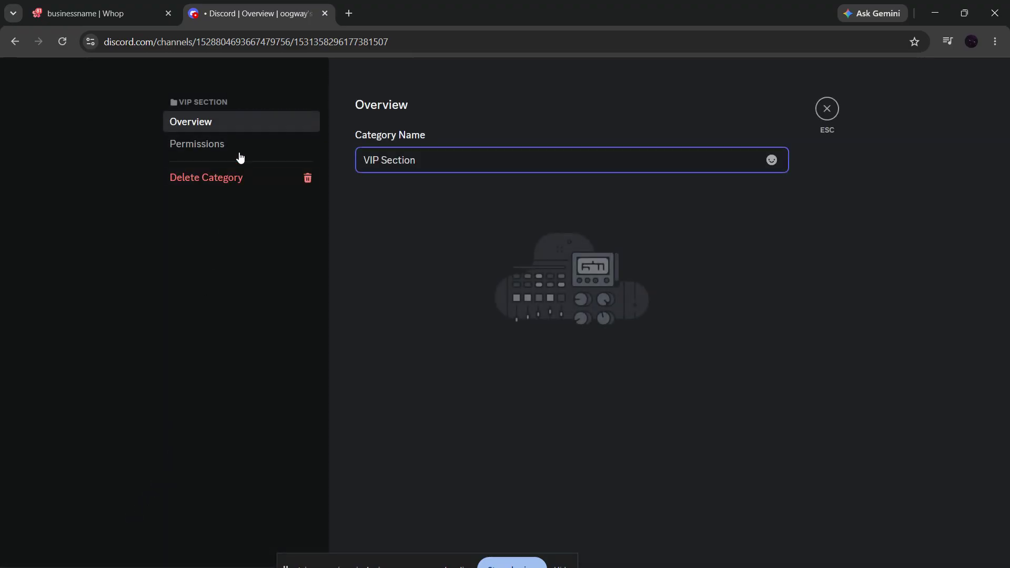
click(236, 150)
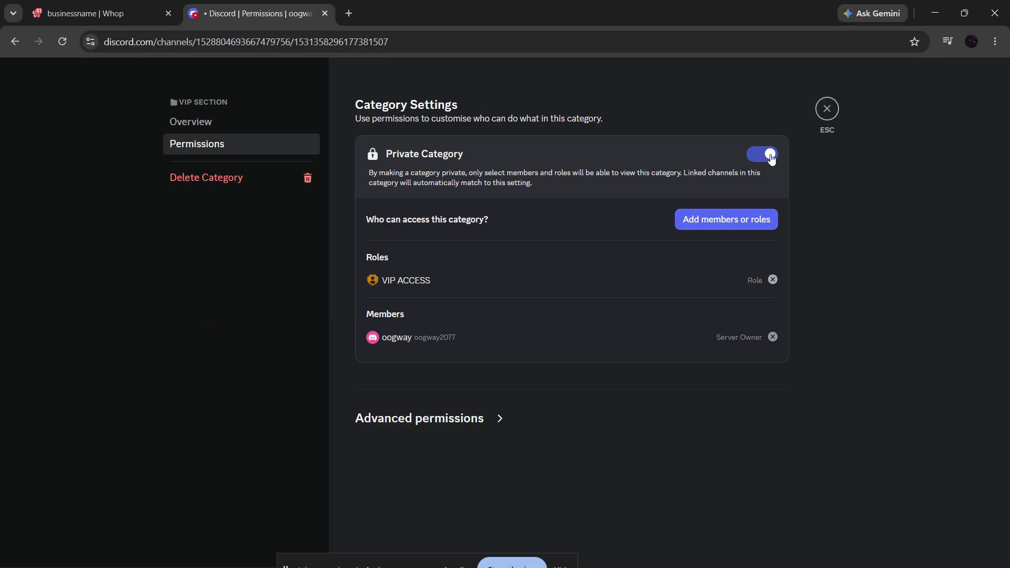
click(710, 224)
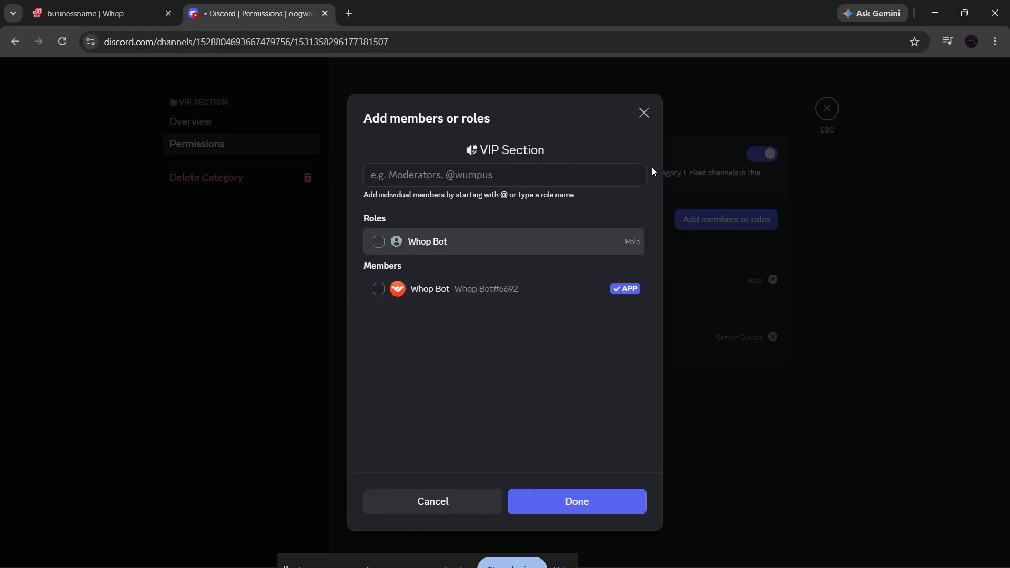
click(651, 114)
- Remove the VIP ACCESS role from the VIP Section category's access list, add it back and leave the category settings
click(773, 279)
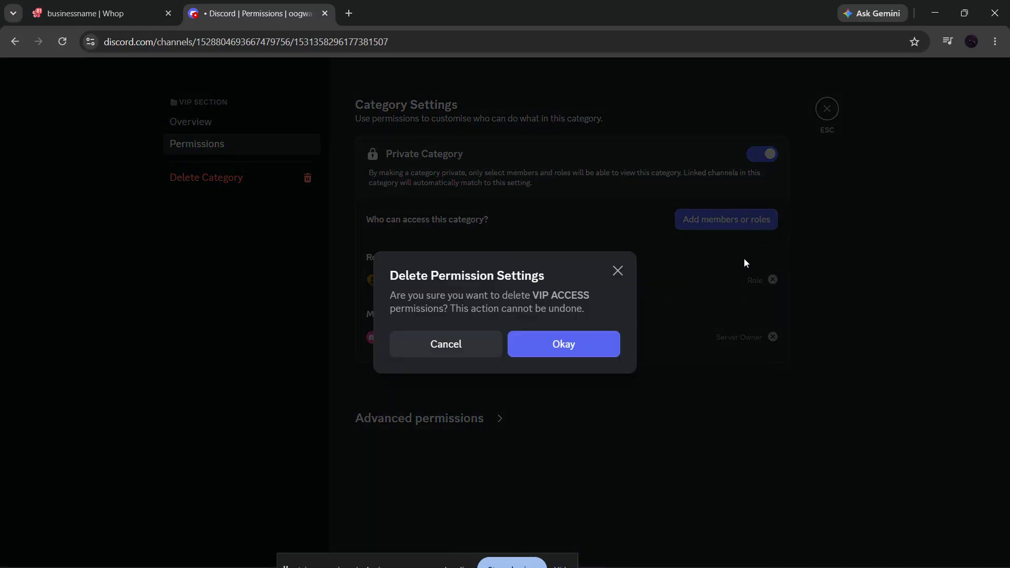
click(575, 357)
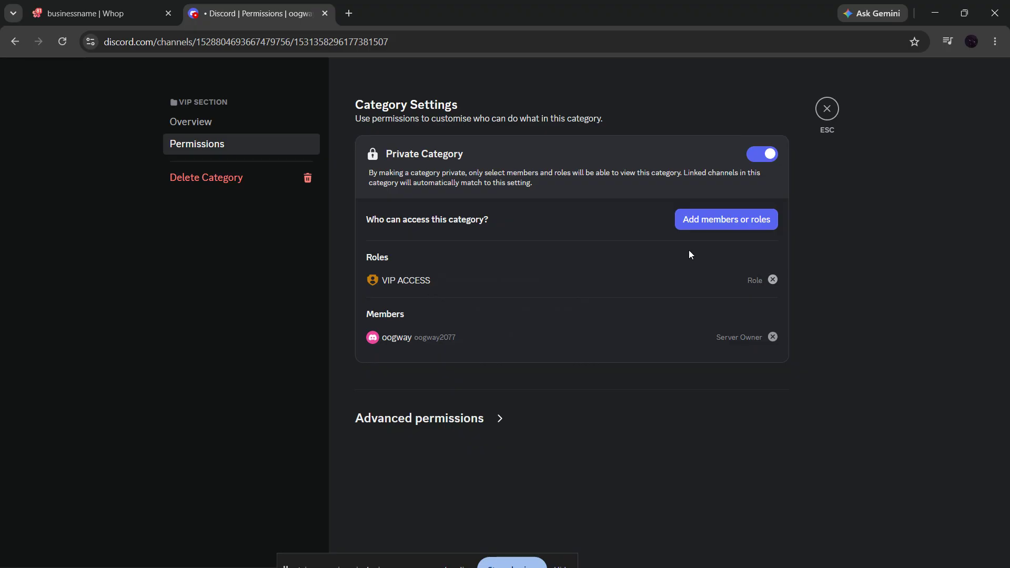
click(703, 223)
click(378, 269)
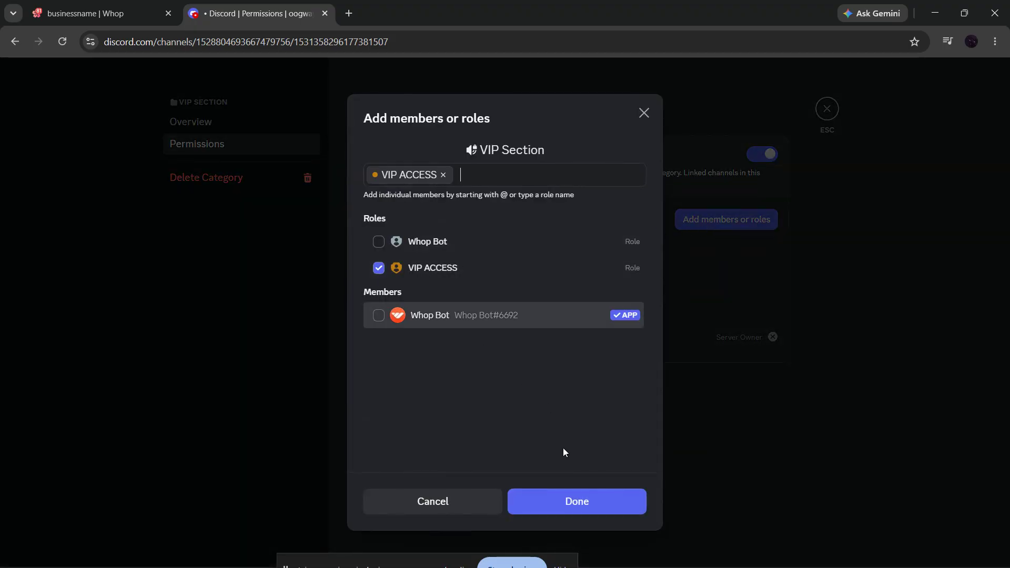
click(573, 515)
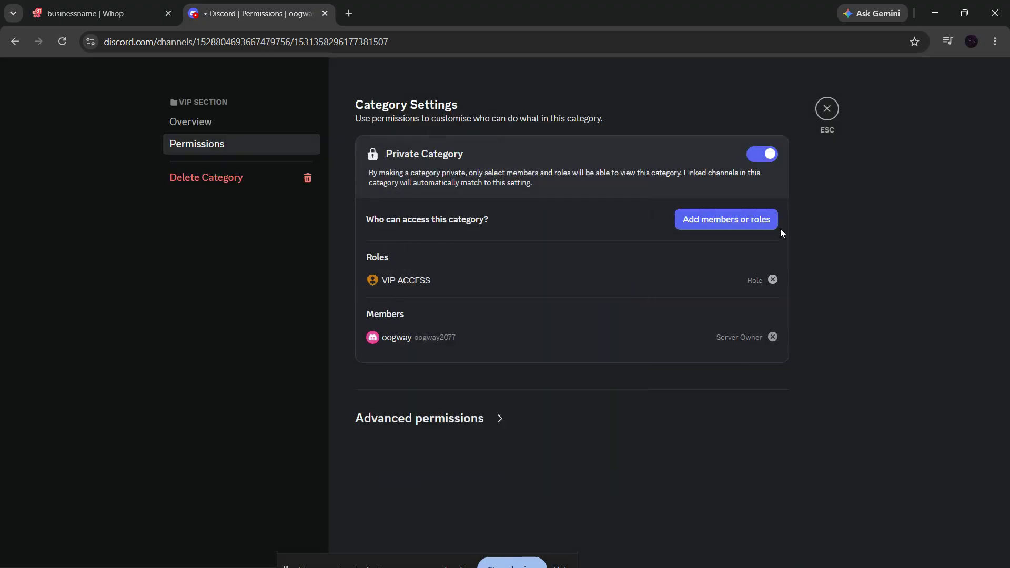
click(826, 108)
- Switch back to Whop, refetch the Discord roles and add VIP ACCESS to the roles included in the Discord app
click(120, 8)
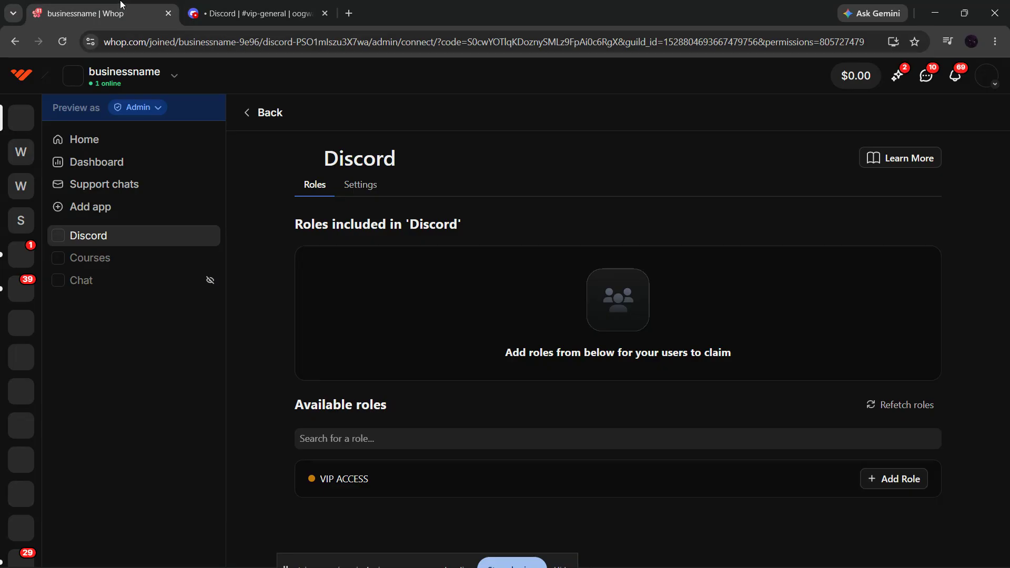
click(901, 406)
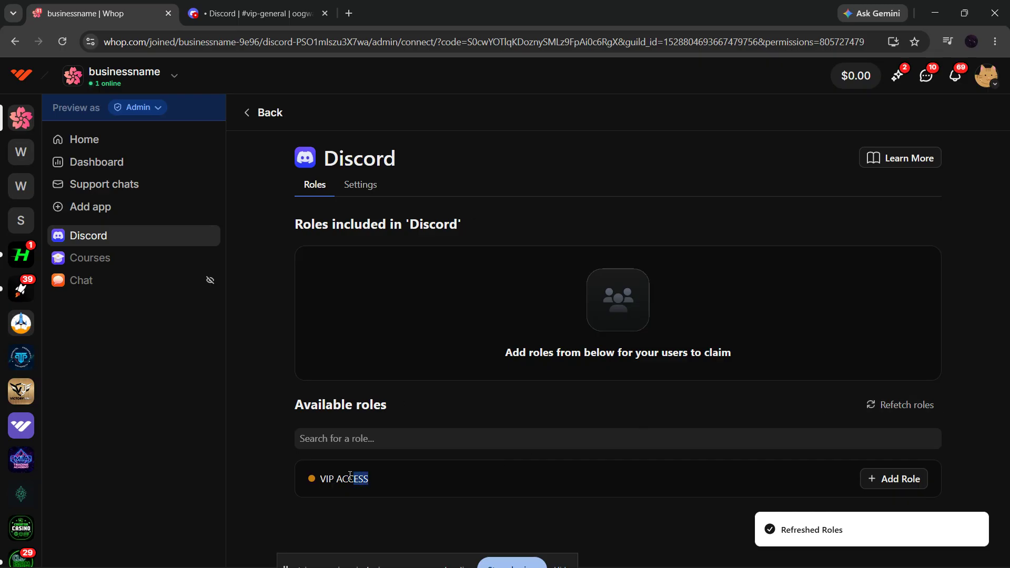
drag(351, 476, 321, 478)
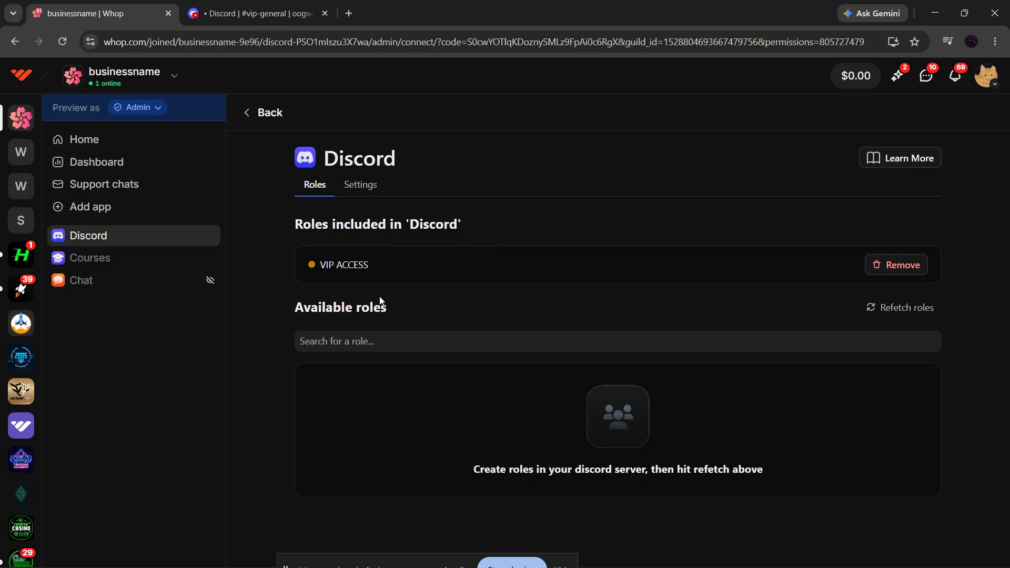
- In the Discord app's settings, switch the cancellation action to No Action, then to Kick User, and back to Remove Role
click(372, 192)
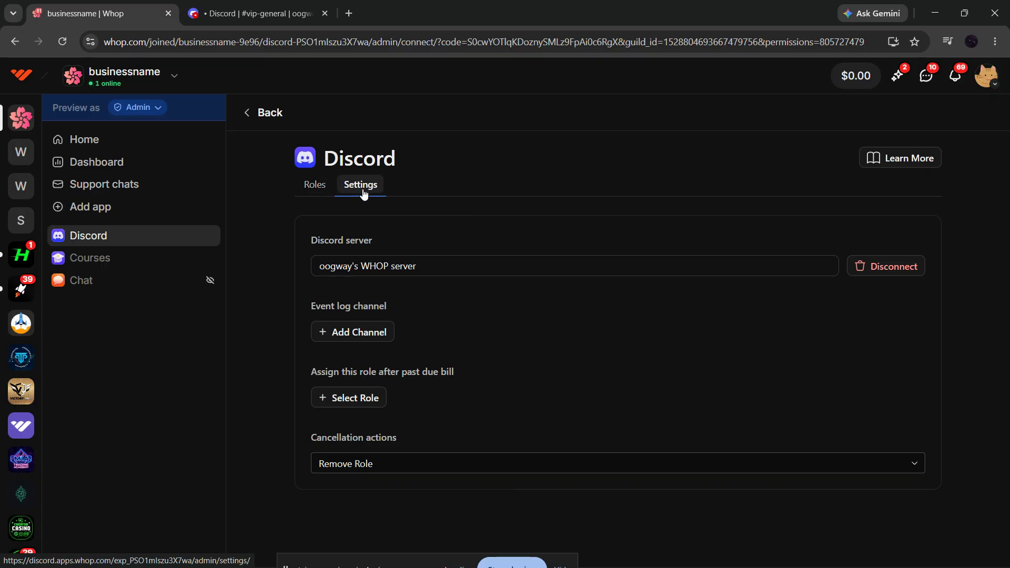
click(424, 457)
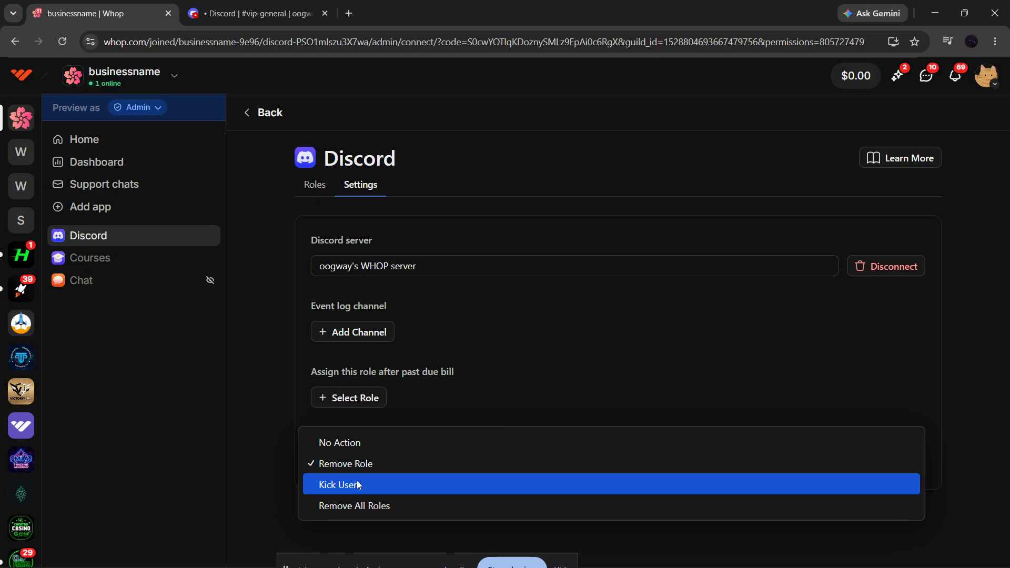
click(359, 451)
click(359, 469)
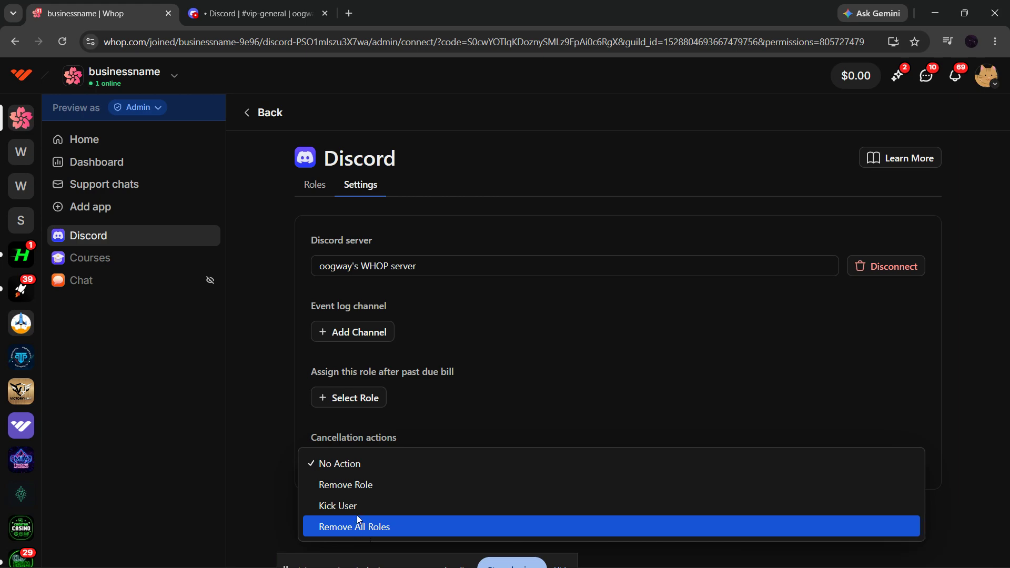
click(339, 506)
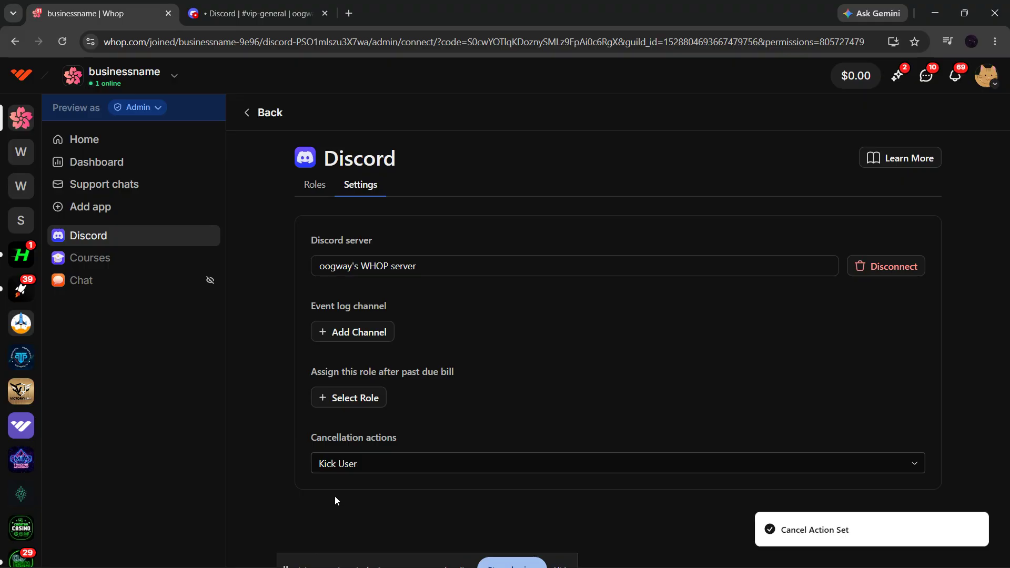
click(352, 467)
click(369, 448)
- Go to the business's home page and open the Zclipper product for editing
click(106, 139)
scroll(600, 387, down, 5)
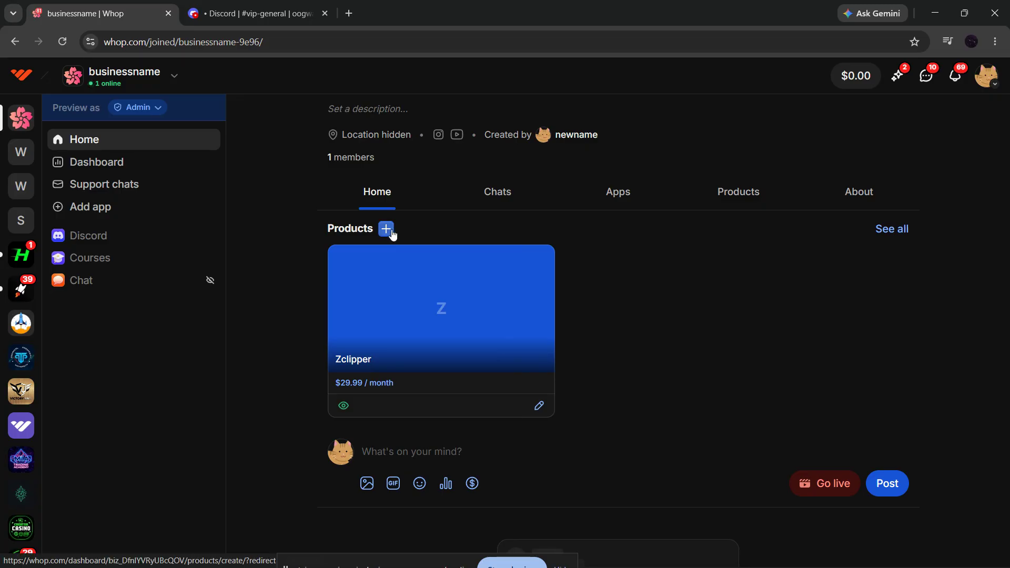
click(538, 408)
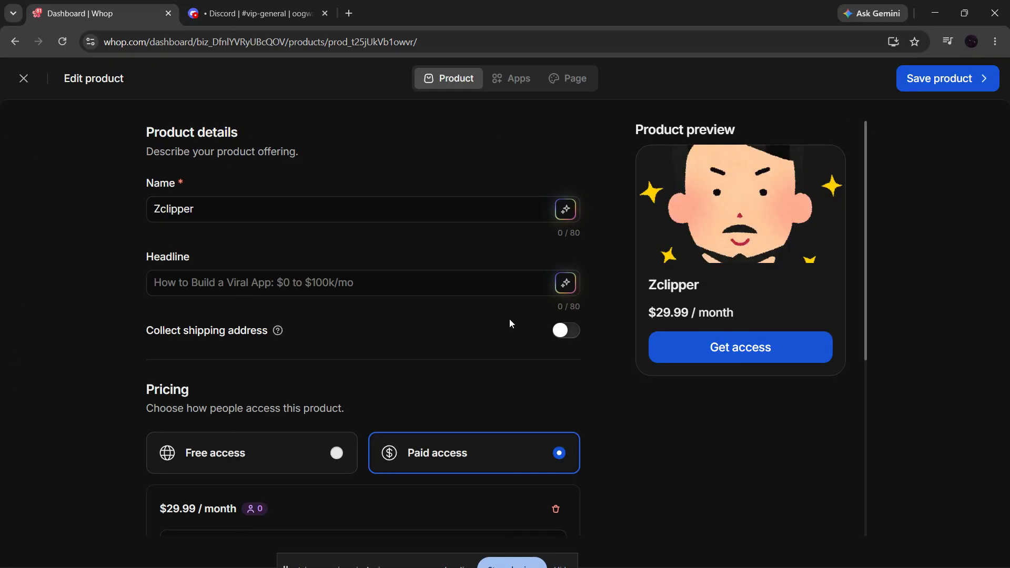
- Set the product's recurring price to $79.99 with a 1 month billing period and include a 7-day free trial
scroll(466, 322, down, 2)
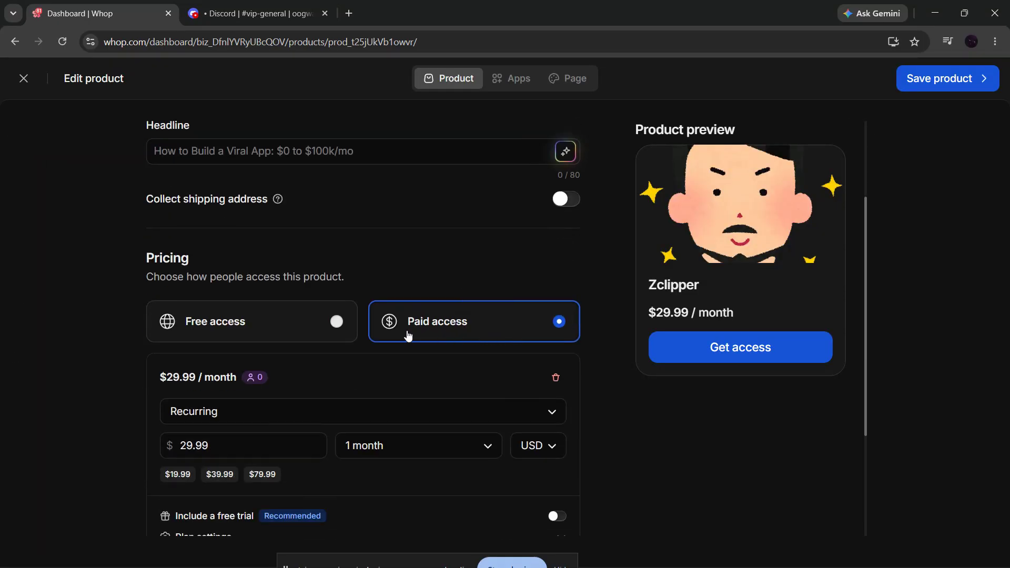
scroll(444, 343, down, 2)
click(300, 292)
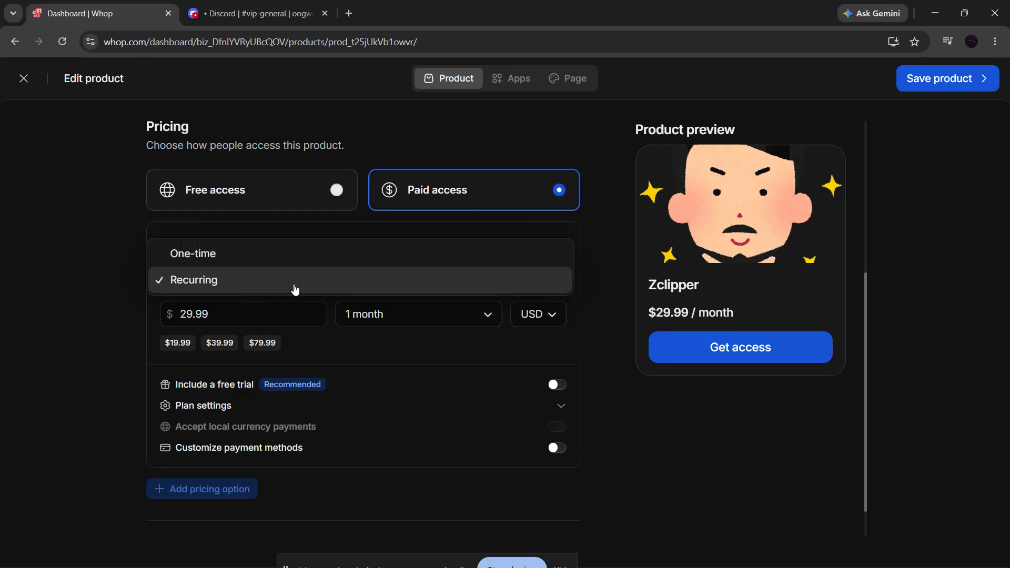
click(209, 282)
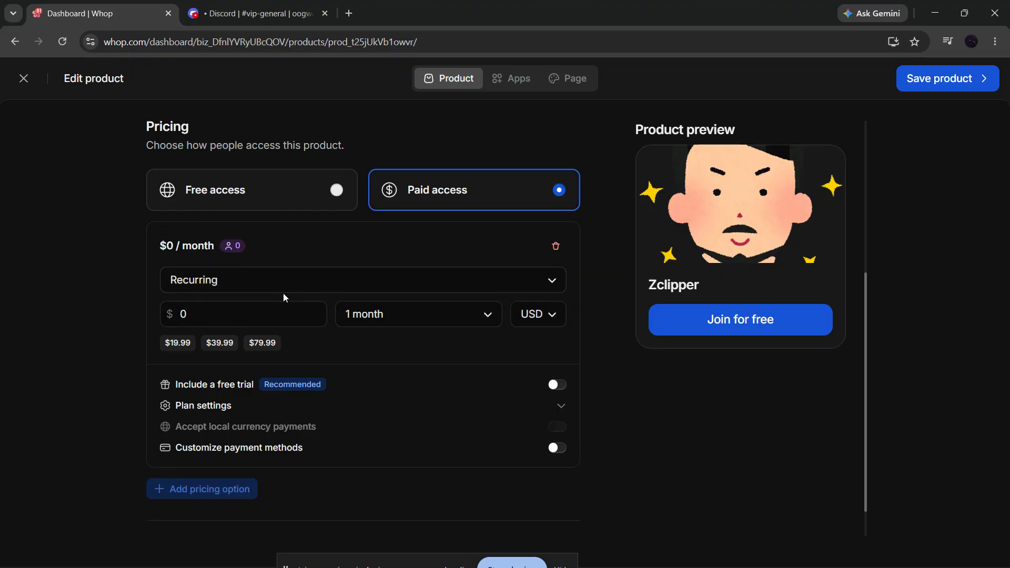
click(263, 345)
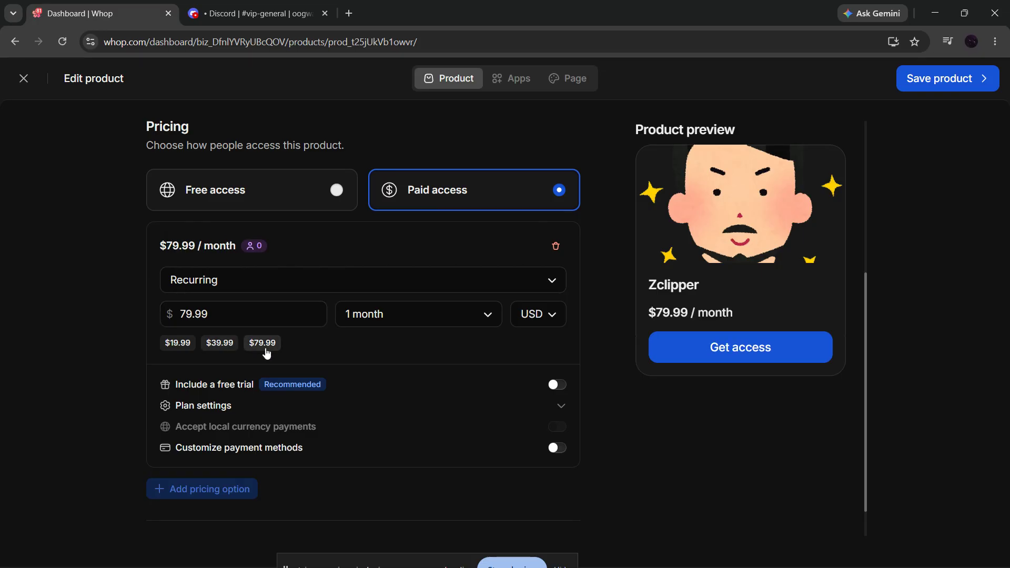
click(421, 326)
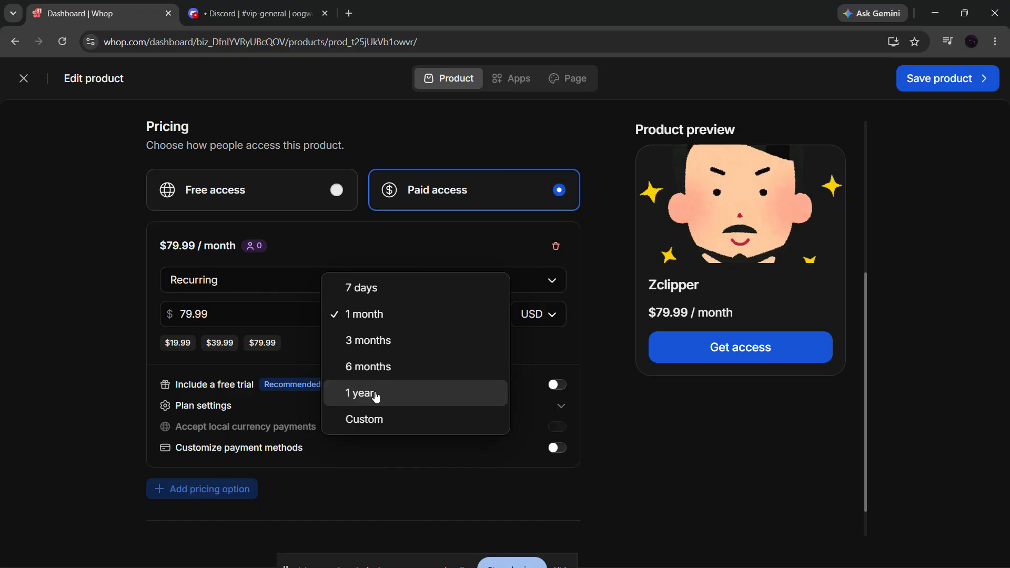
click(436, 319)
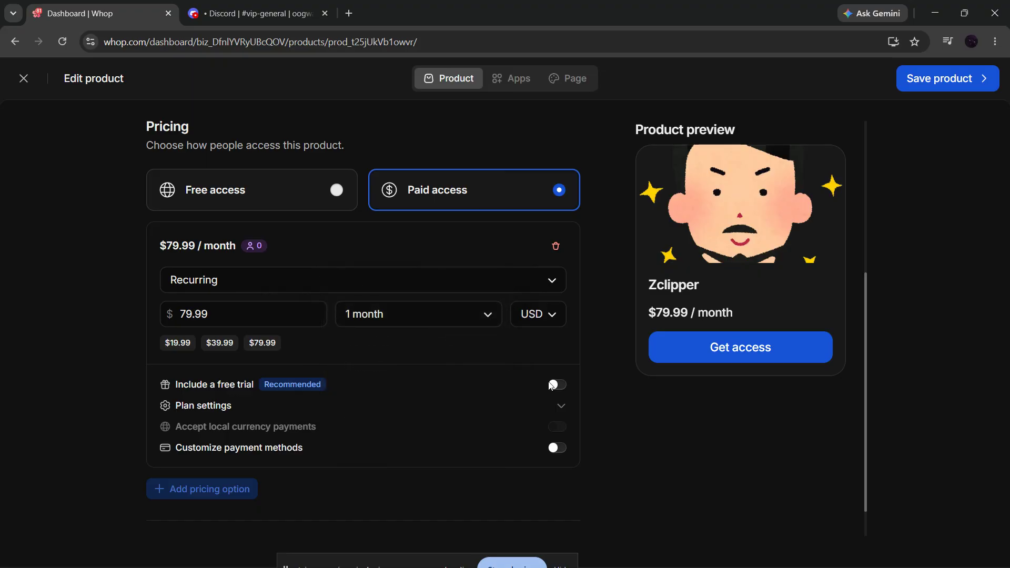
click(557, 386)
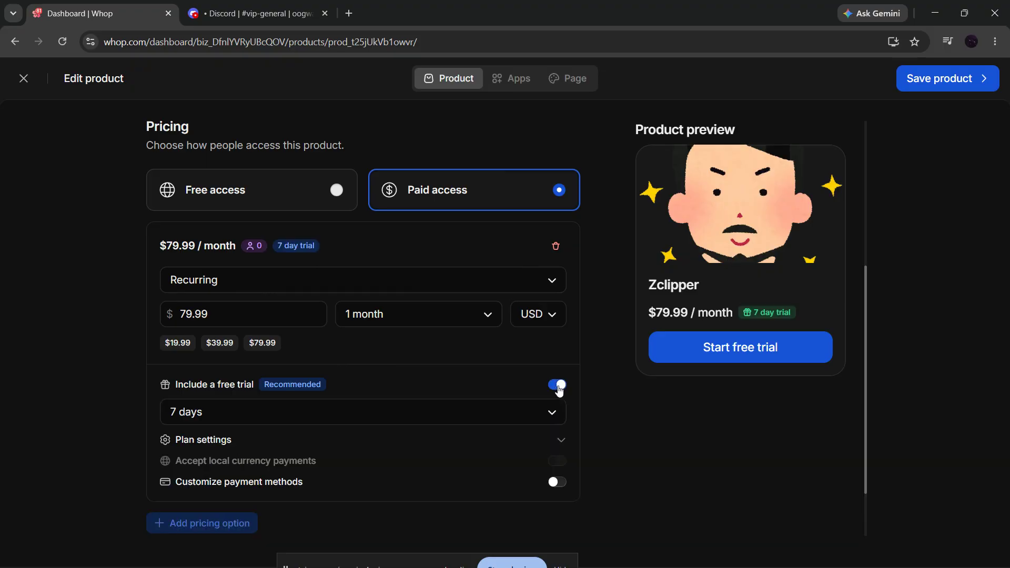
- Include the Discord, Courses and Chat apps with the product and save it
click(516, 89)
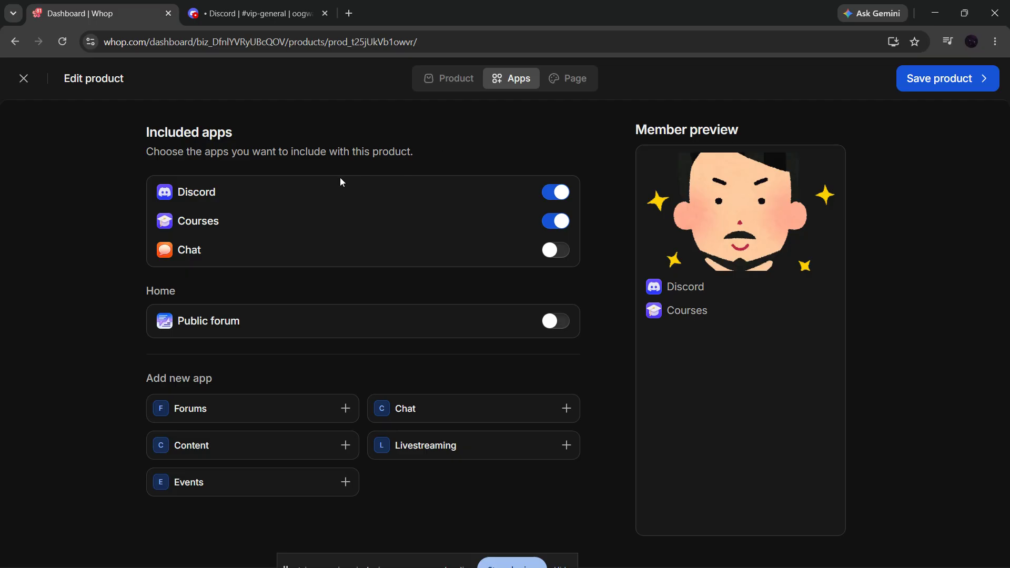
click(557, 194)
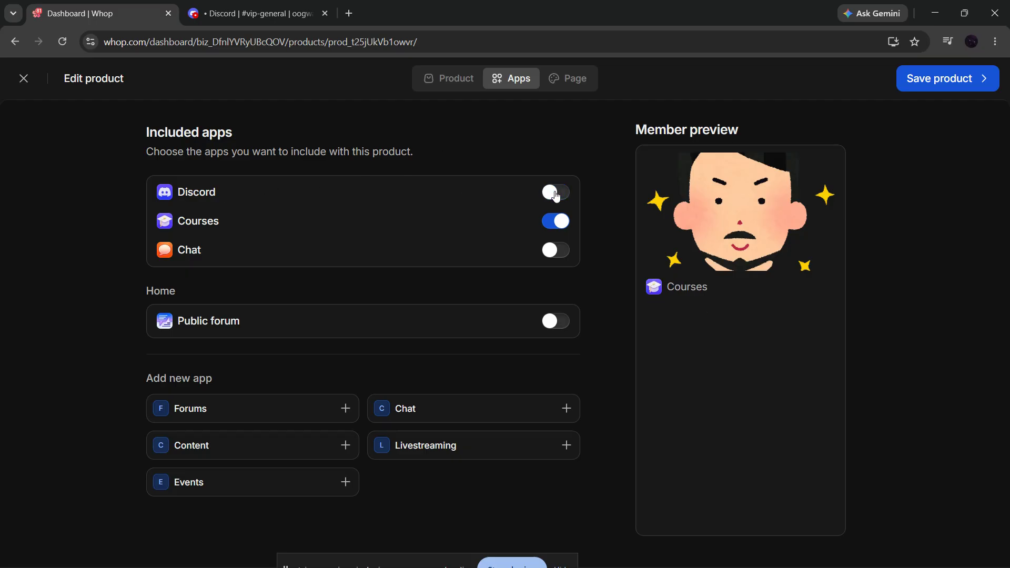
click(556, 194)
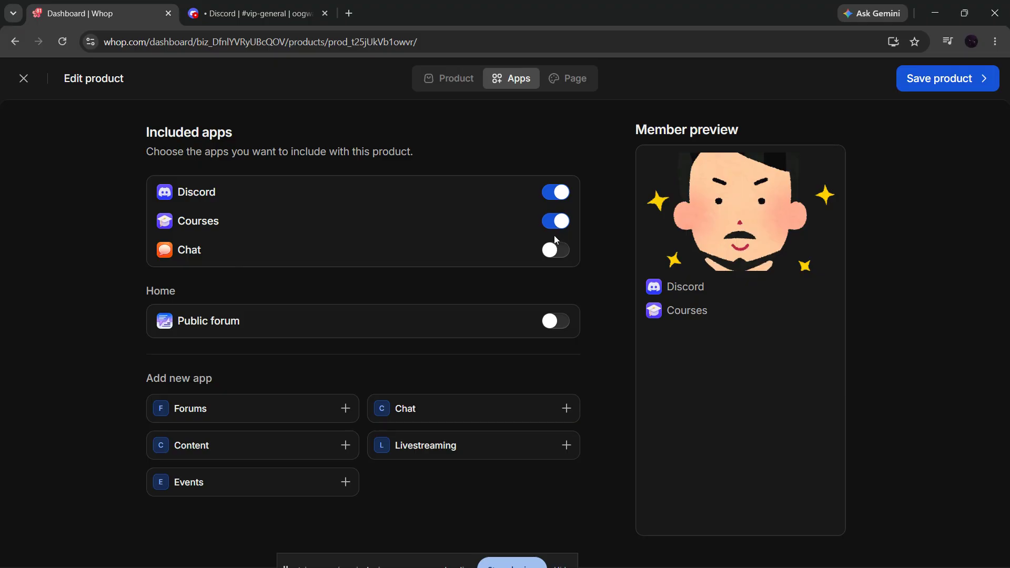
click(555, 251)
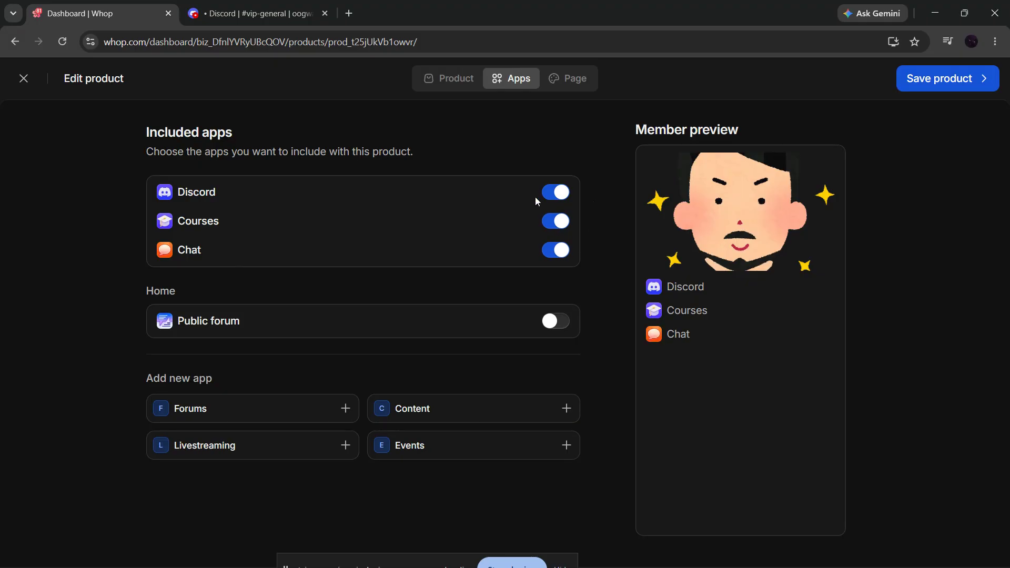
click(929, 88)
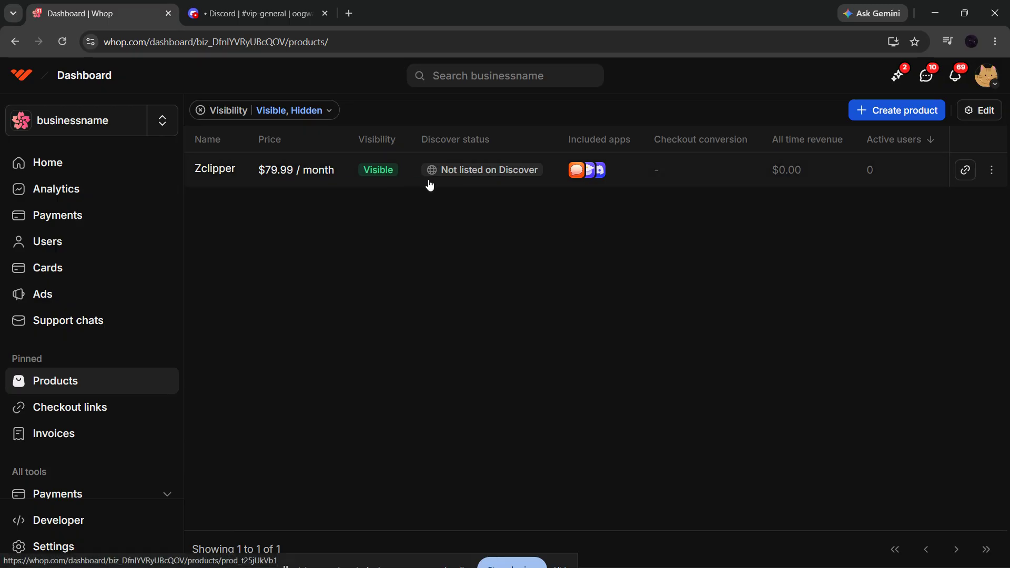
- Return to the business's community view, open its Discord app and preview it as a member
click(56, 121)
click(107, 240)
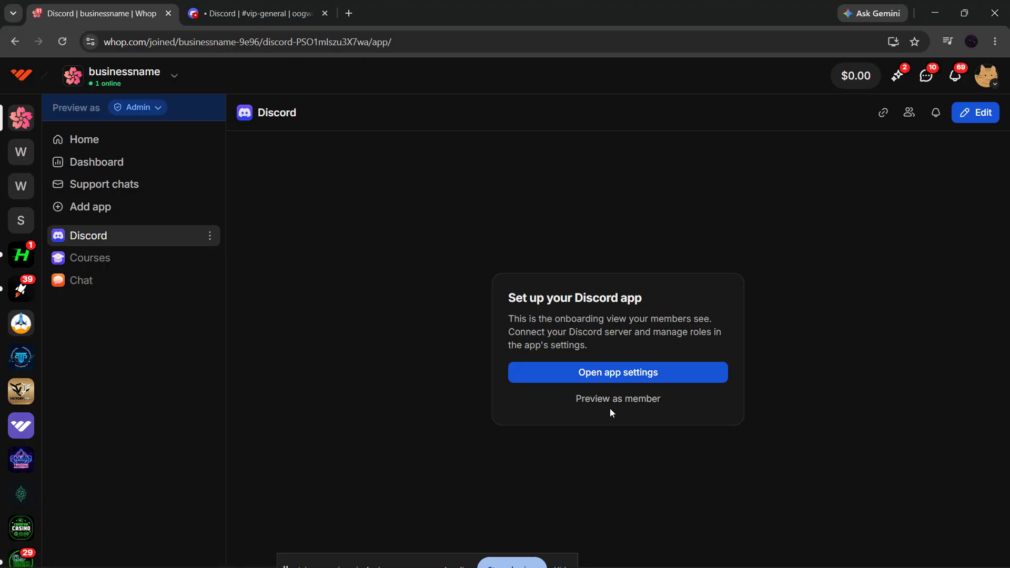
click(613, 406)
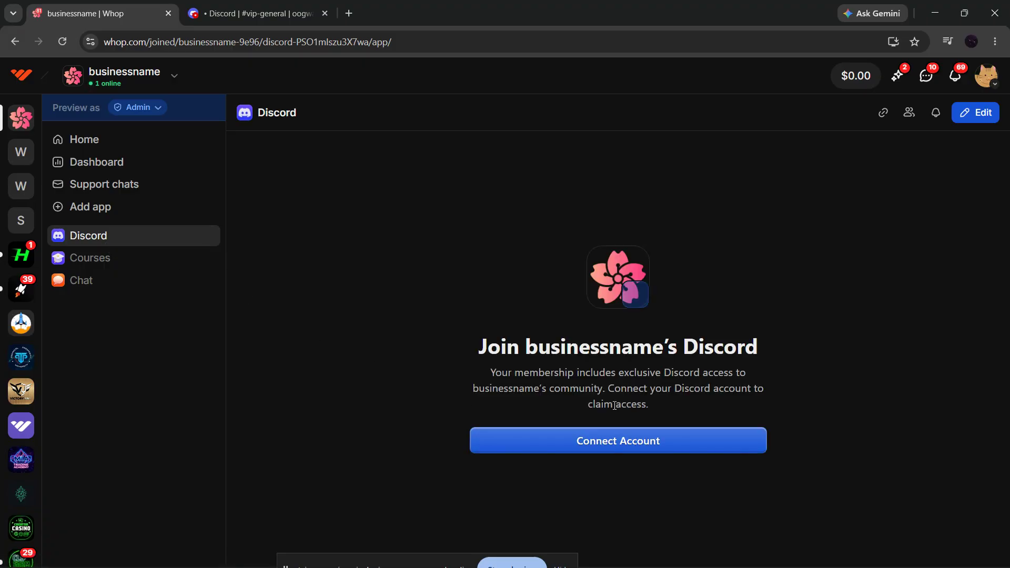